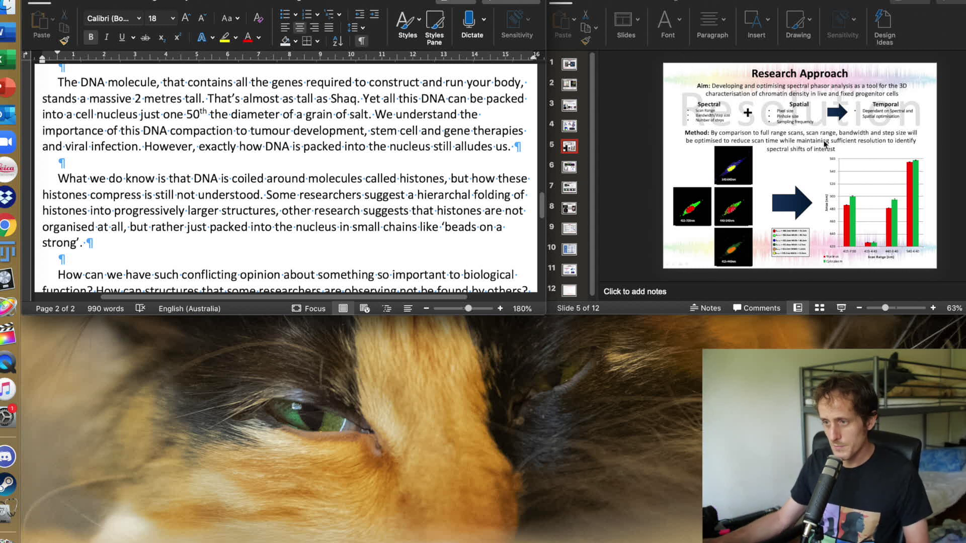
Step: Return the slide deck to its title slide beside the script
click(571, 68)
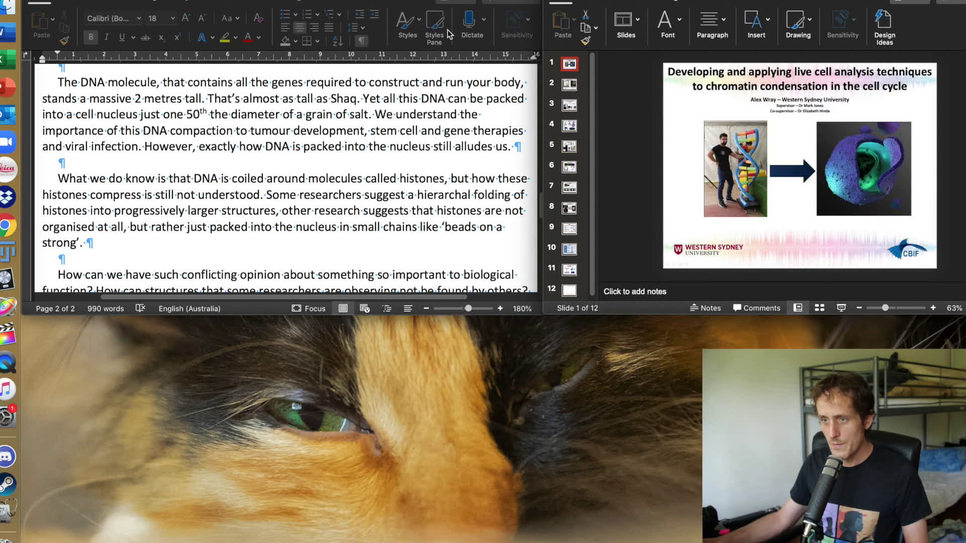
key(super+Tab)
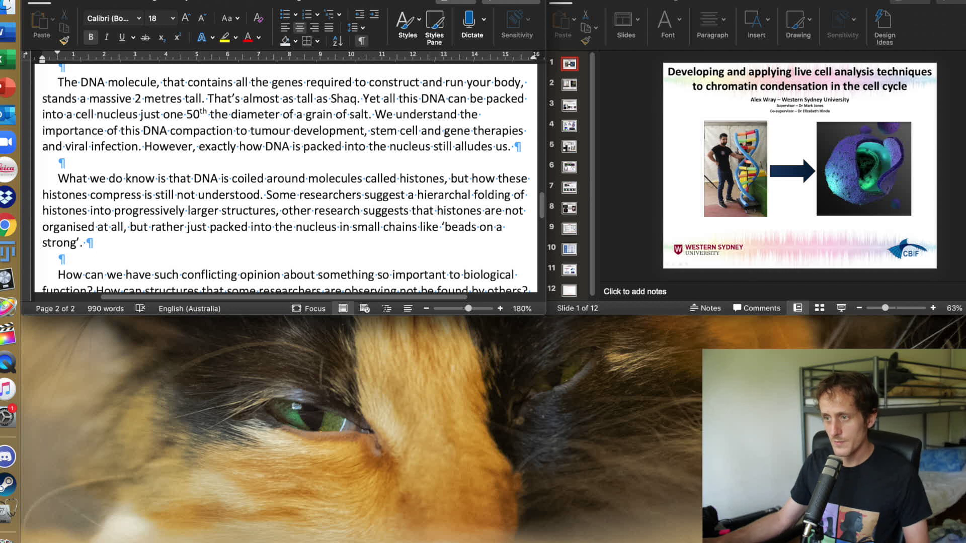
key(super+Tab)
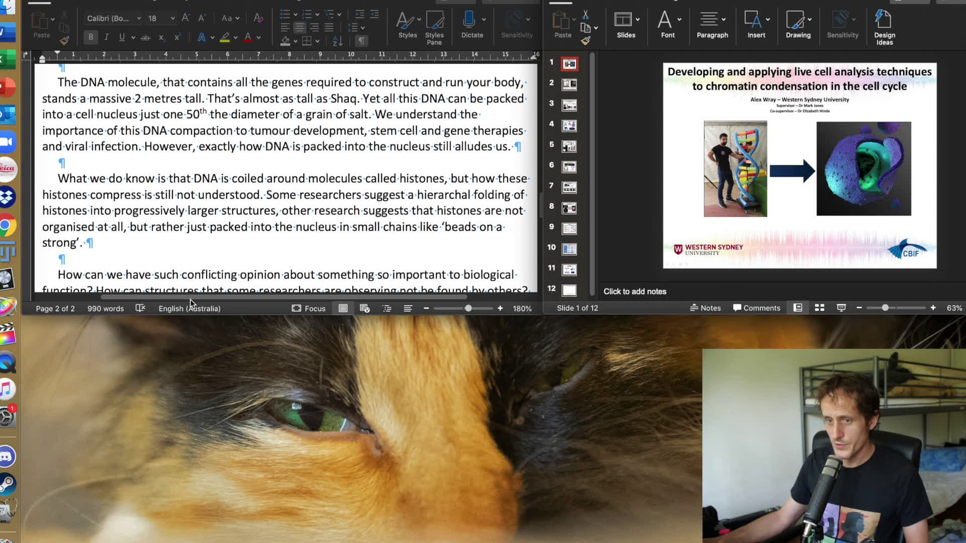
Step: Switch to Zoom, start a new meeting with video in a window, and join it with computer audio
click(7, 142)
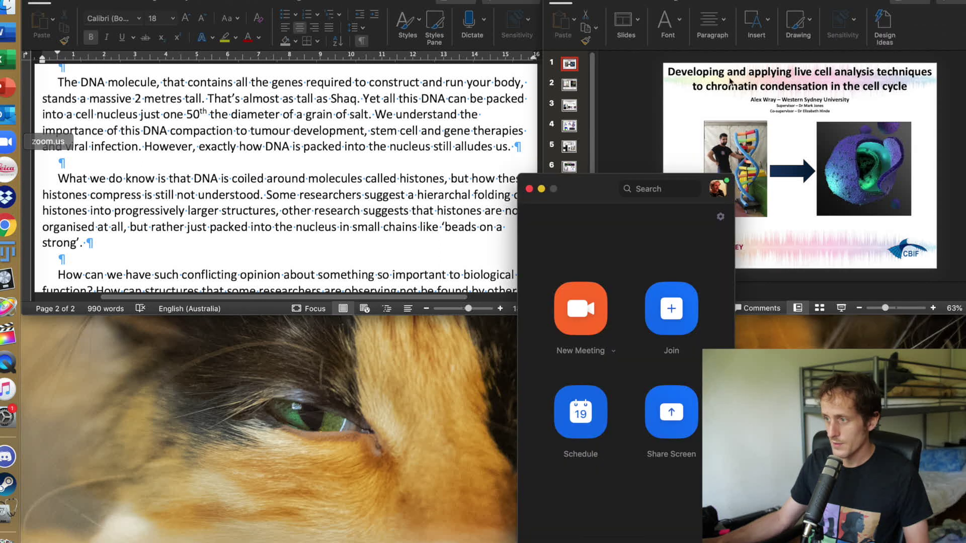
drag(589, 192, 441, 163)
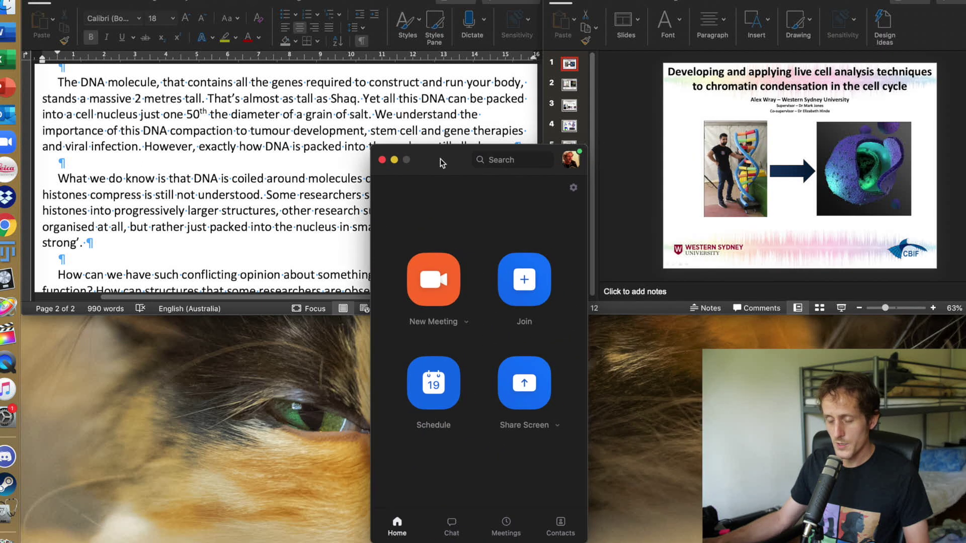
click(438, 289)
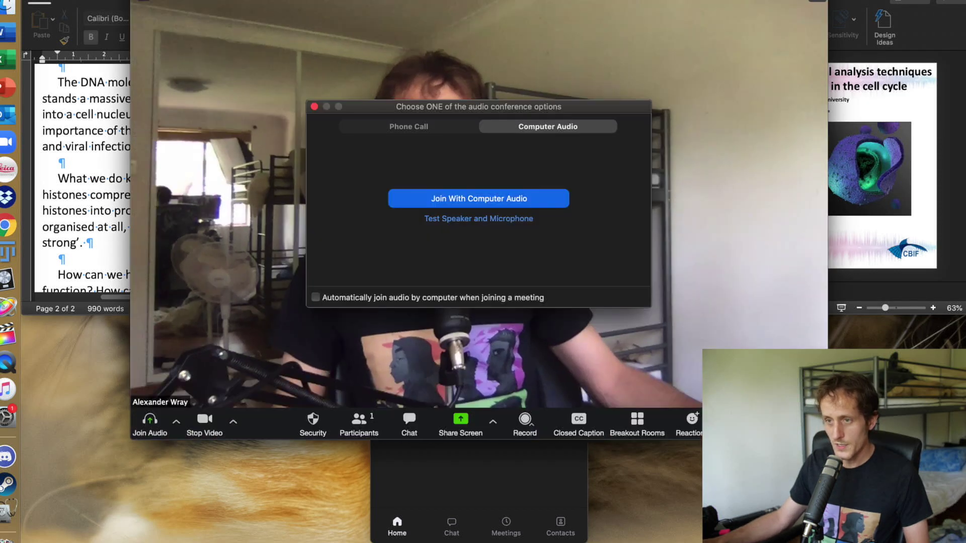
double_click(577, 403)
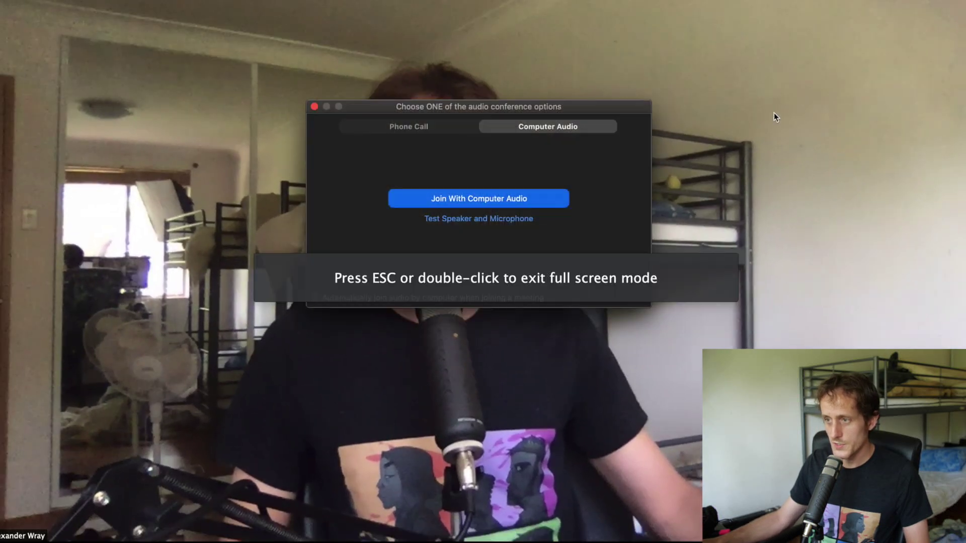
key(Escape)
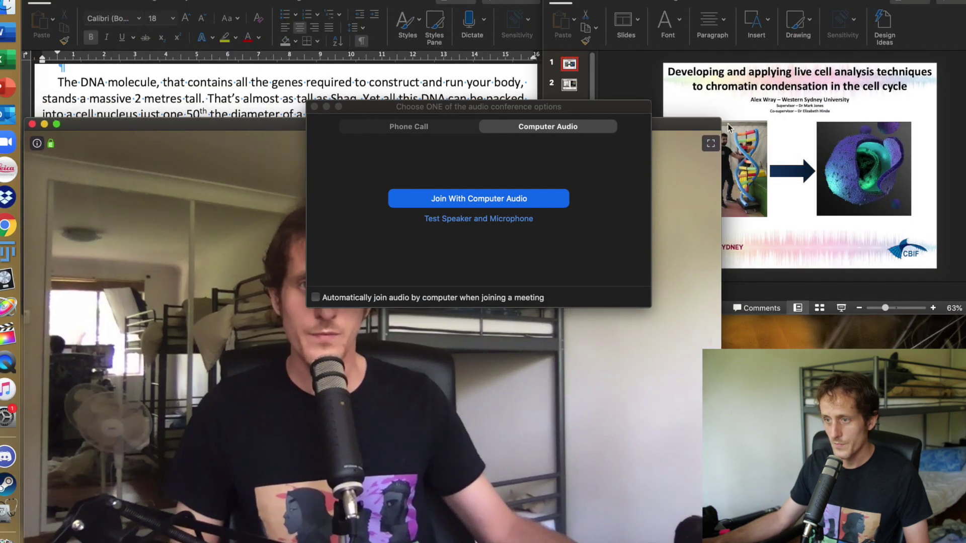
click(518, 199)
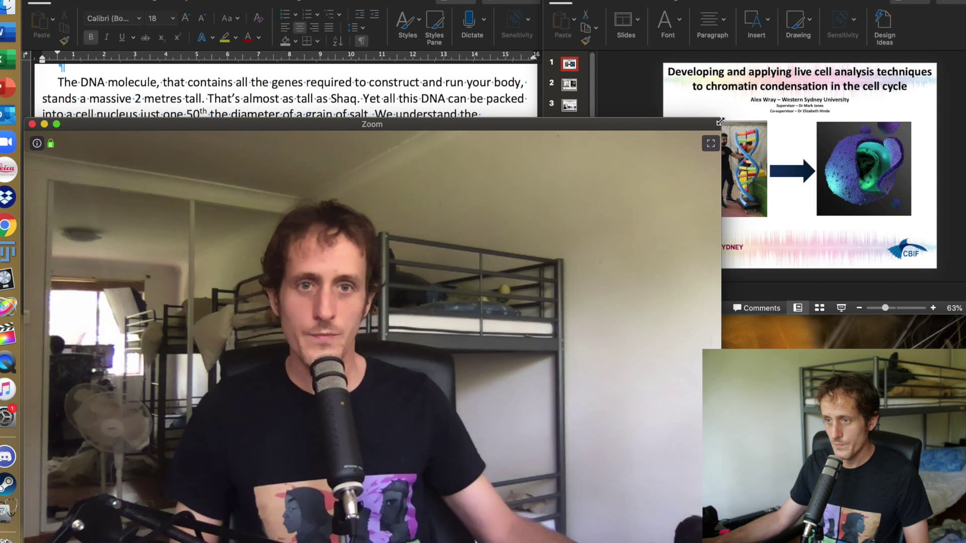
Step: Shrink the meeting window to fit below the script and close the Zoom home window
drag(722, 332, 493, 349)
click(491, 162)
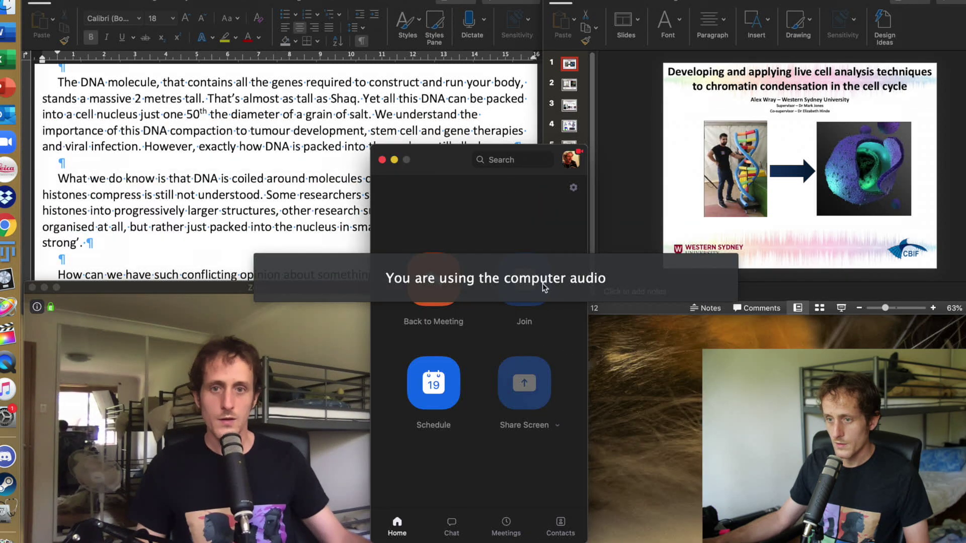
click(384, 161)
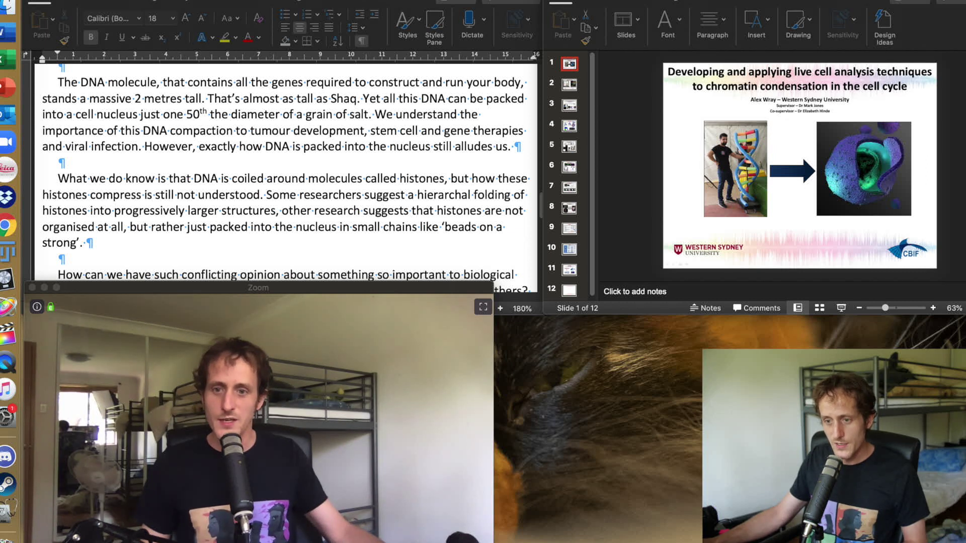
Step: Start sharing a portion of the screen in the meeting
key(super+shift+s)
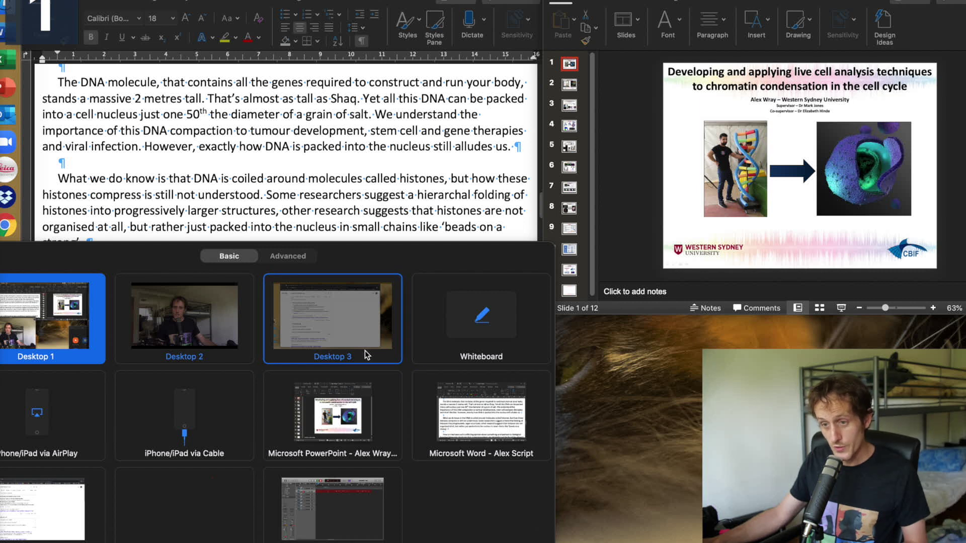
click(289, 257)
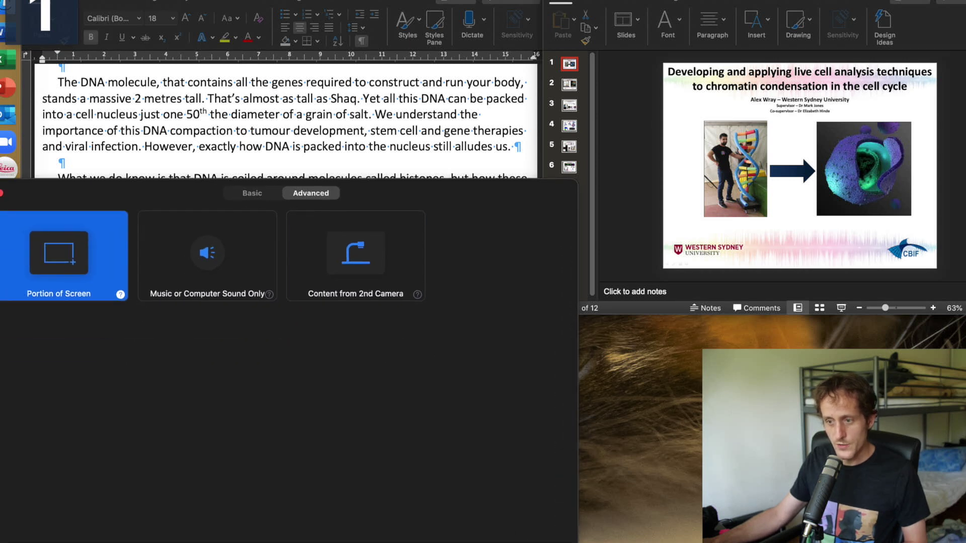
click(558, 516)
Step: Move and resize the green sharing frame so that it encloses only the slide area of the presentation
drag(729, 64, 552, 92)
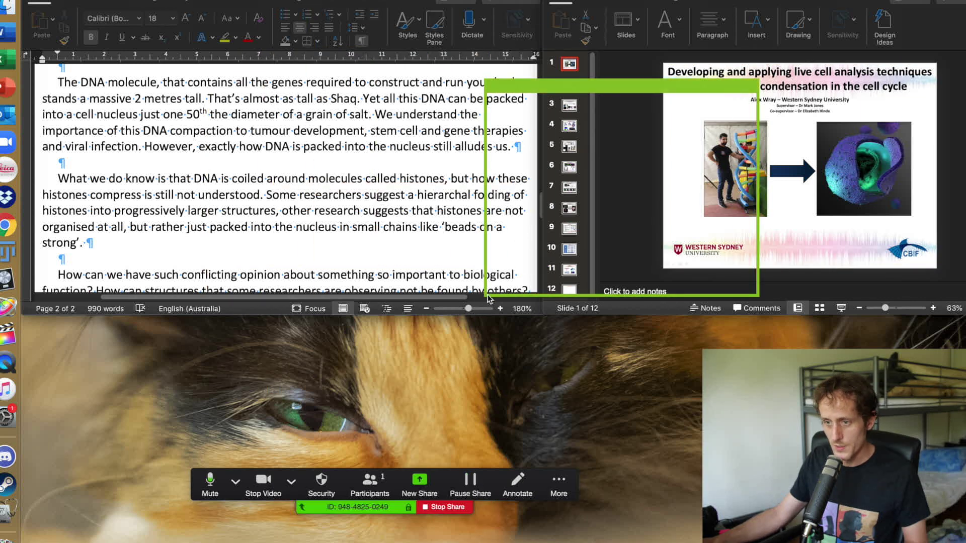
drag(483, 296, 246, 471)
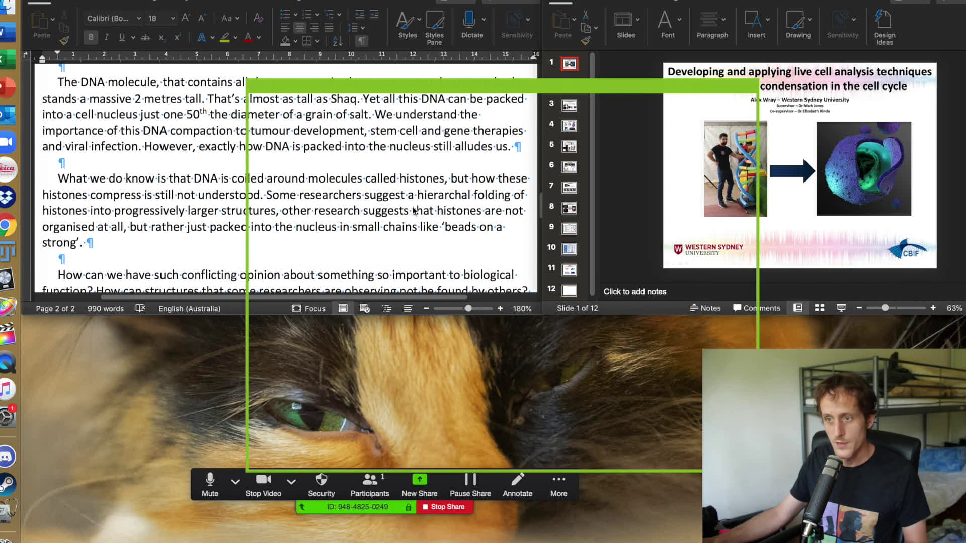
drag(392, 87, 570, 59)
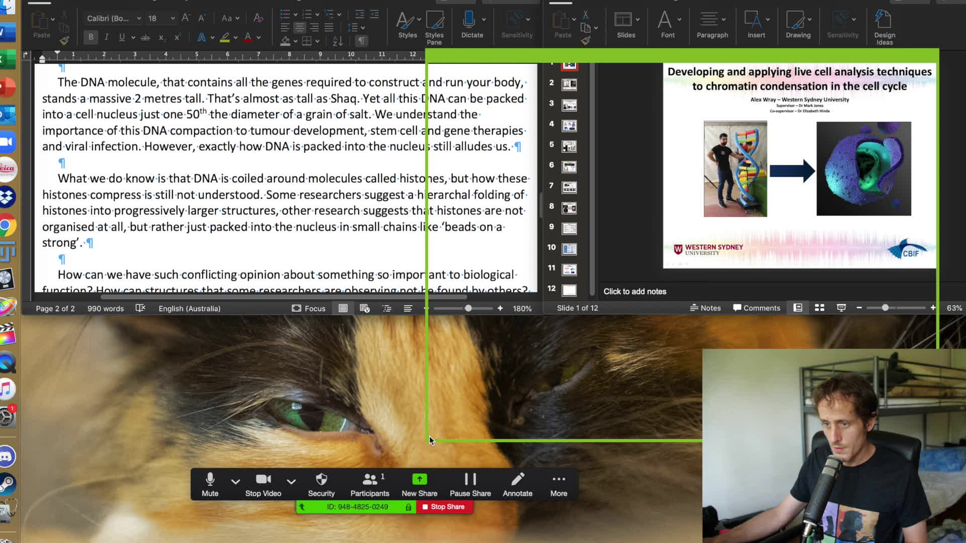
drag(425, 442, 662, 270)
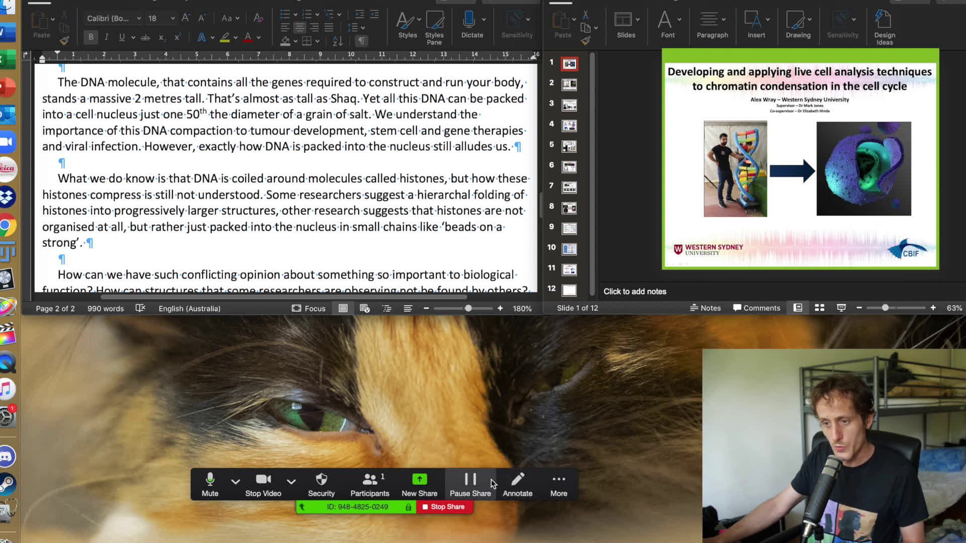
Step: Start recording the meeting on this computer
click(558, 487)
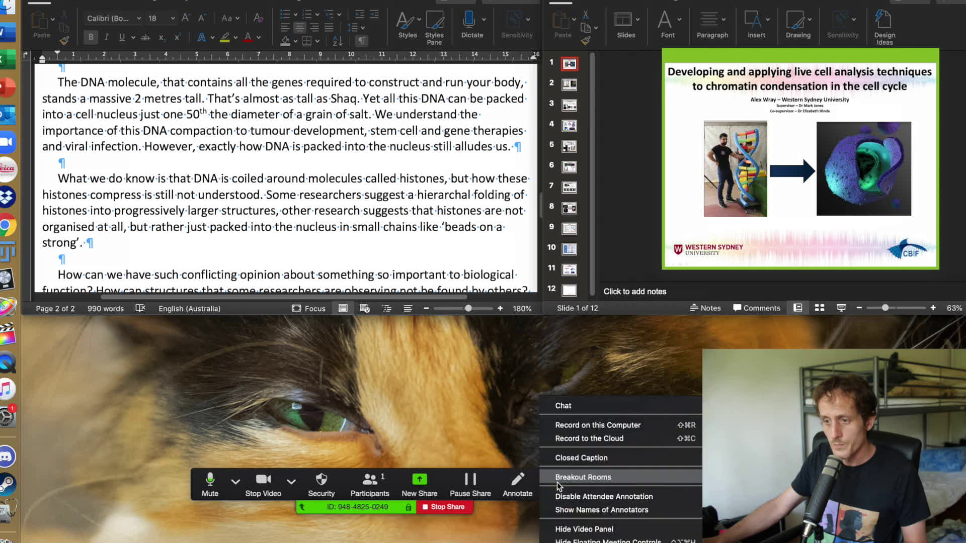
click(613, 427)
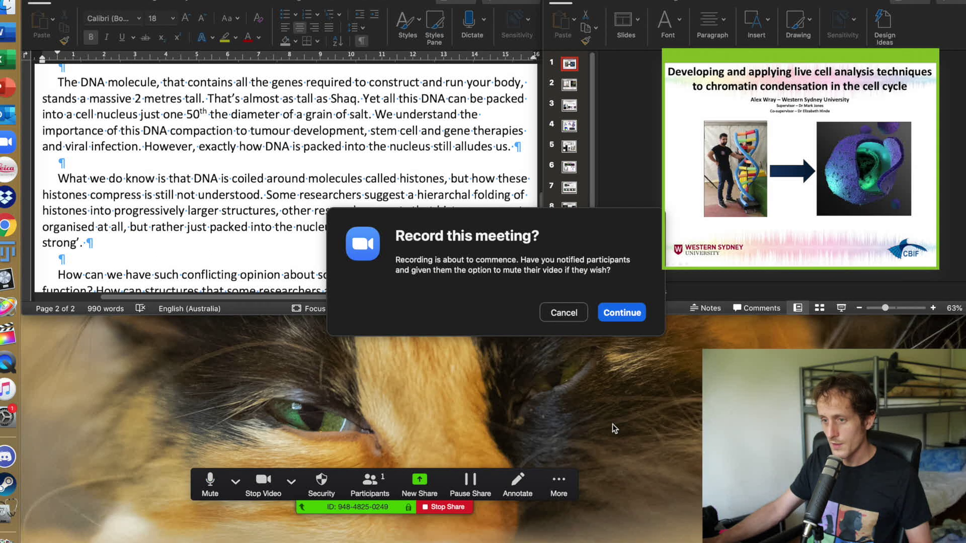
click(624, 313)
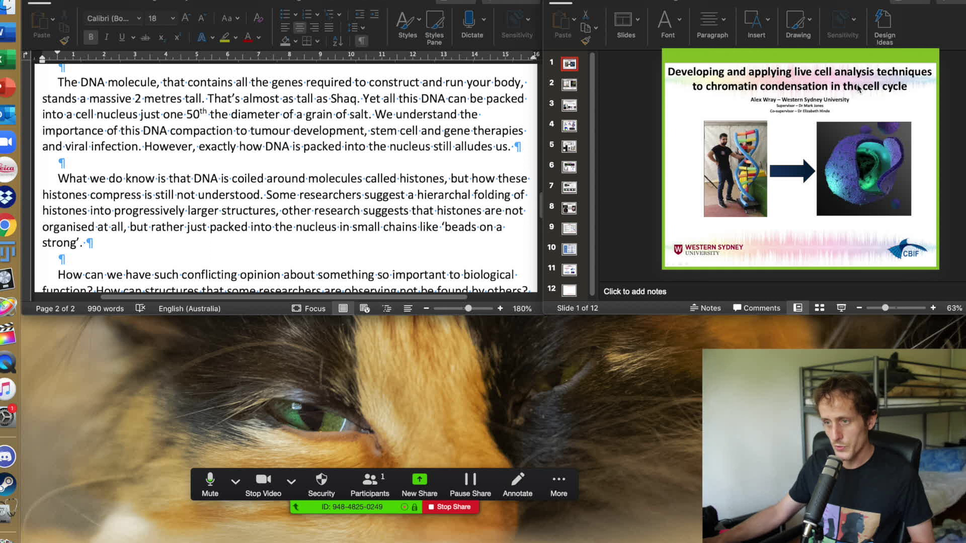
Step: Step through slides 2 to 9 of the deck inside the shared area and return to the title slide
click(570, 86)
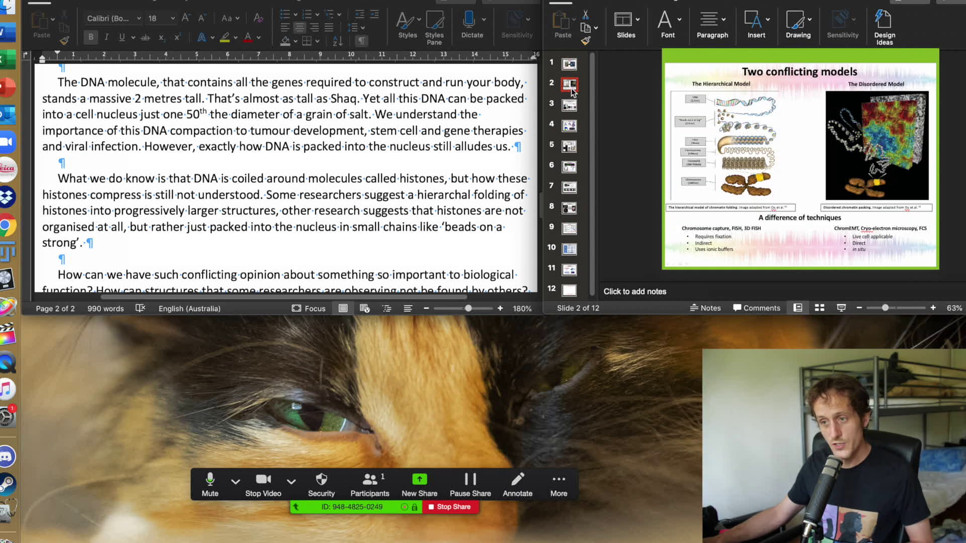
click(572, 108)
click(570, 127)
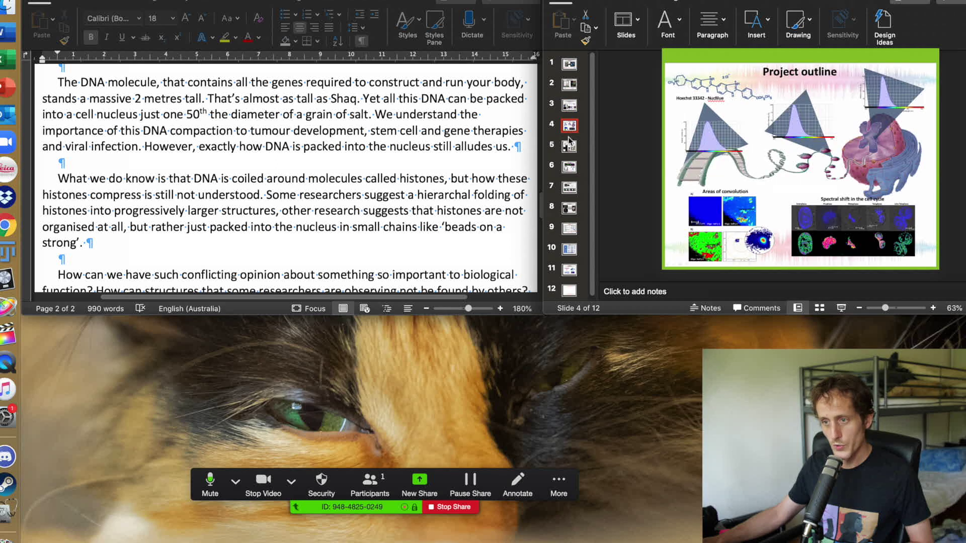
click(568, 146)
click(567, 168)
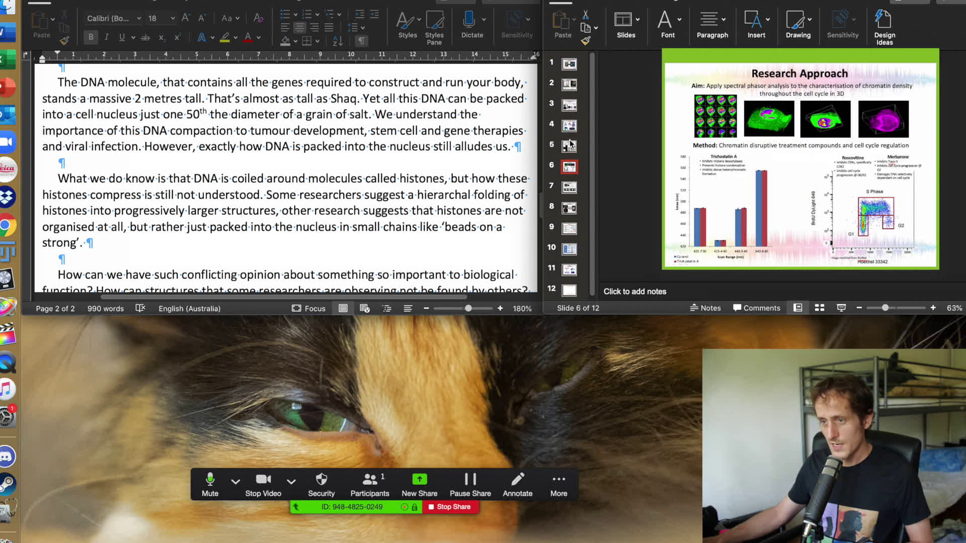
click(571, 149)
click(569, 168)
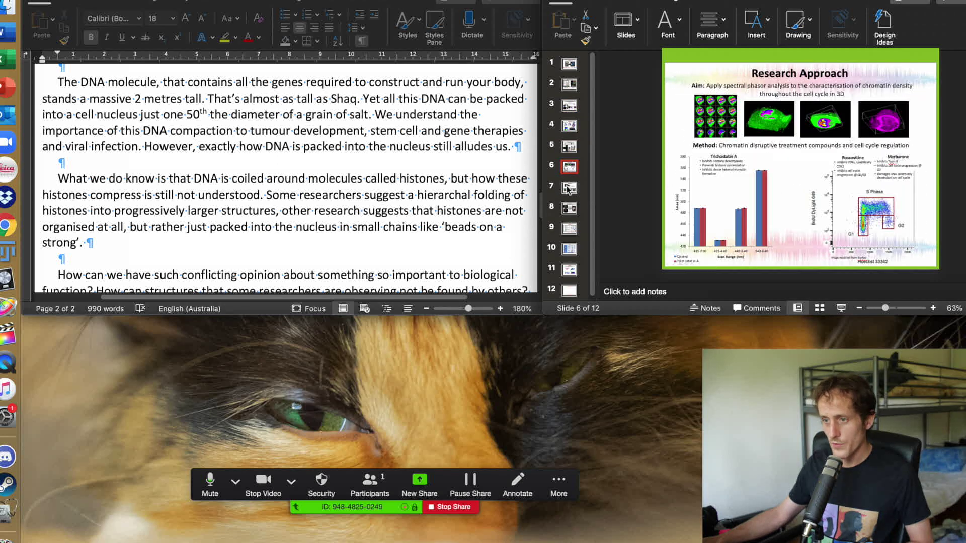
click(569, 188)
click(569, 212)
click(572, 230)
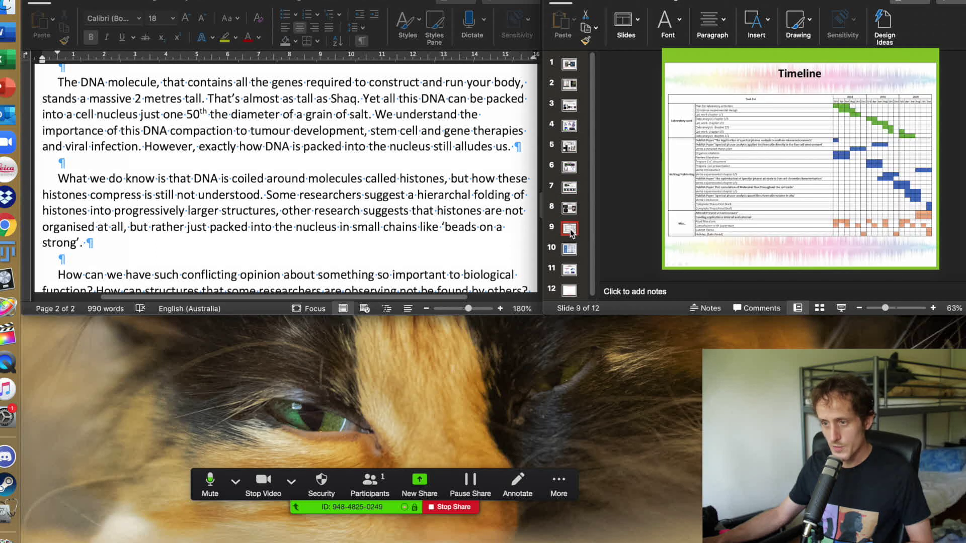
click(572, 66)
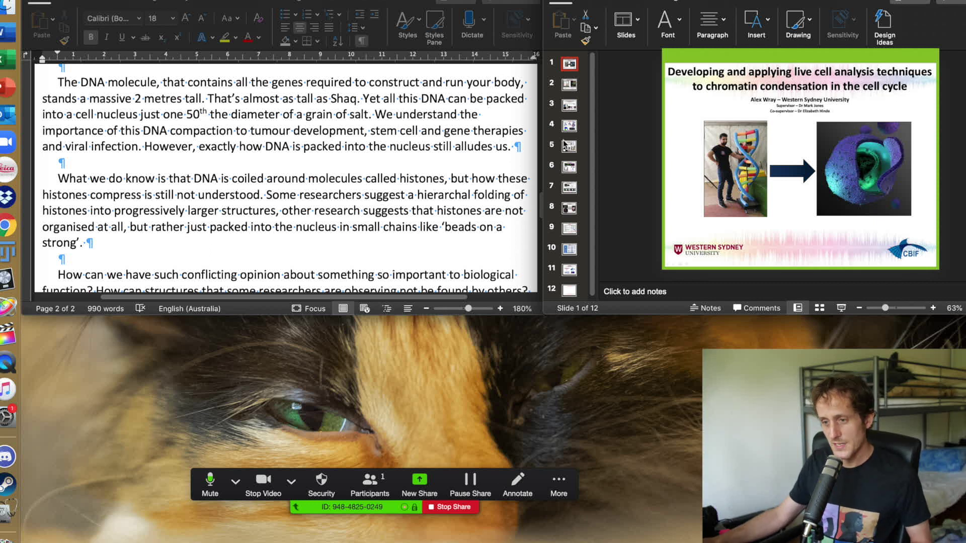
Step: Stop the meeting recording and the screen share
click(557, 495)
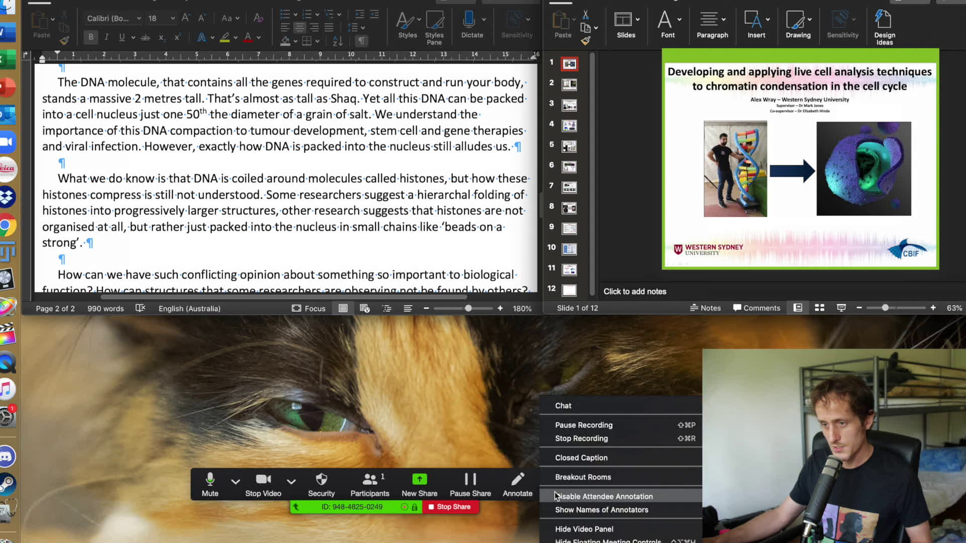
click(569, 441)
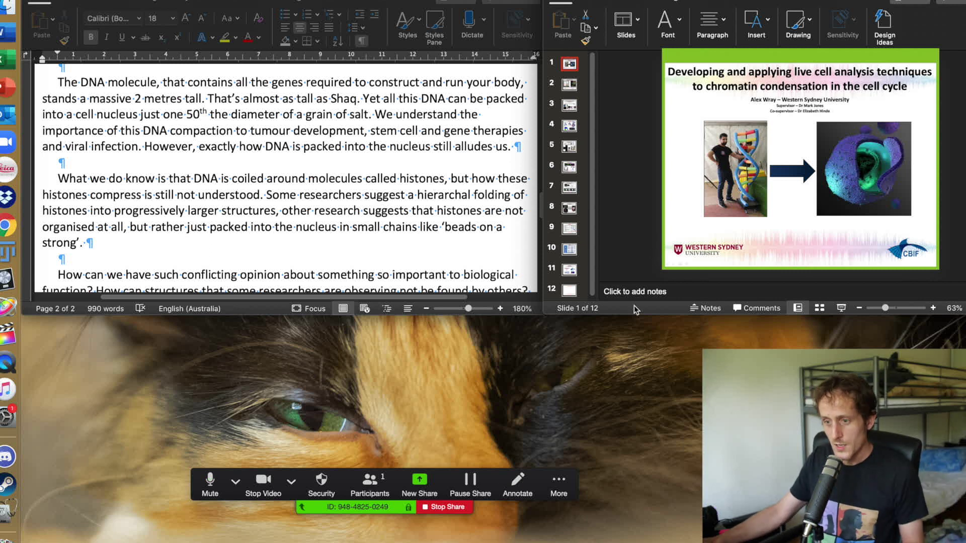
click(445, 507)
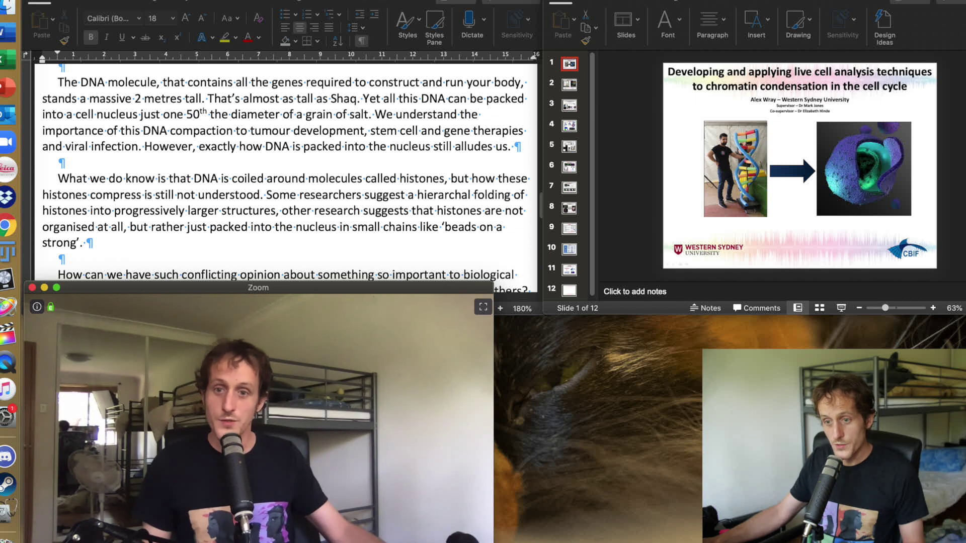
Step: End the Zoom meeting for all participants
click(345, 505)
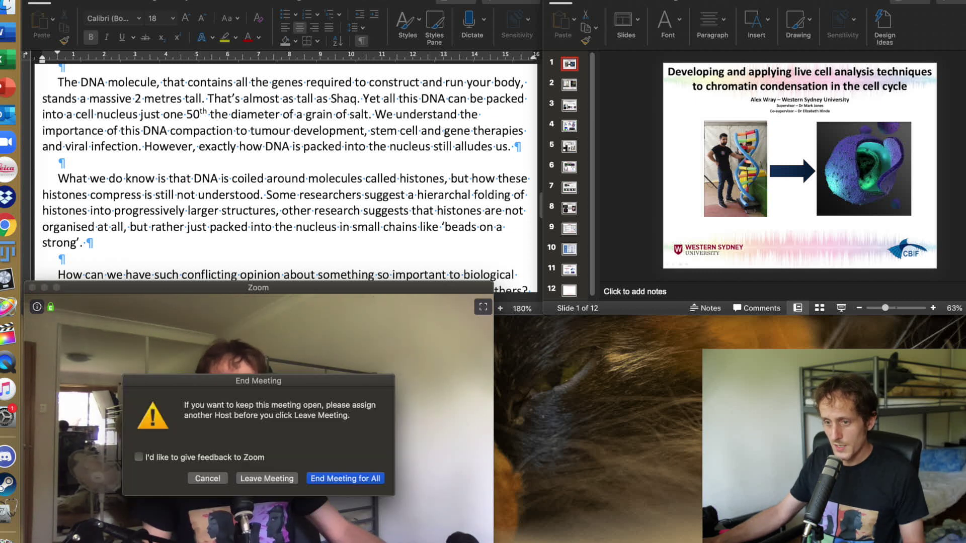
click(342, 478)
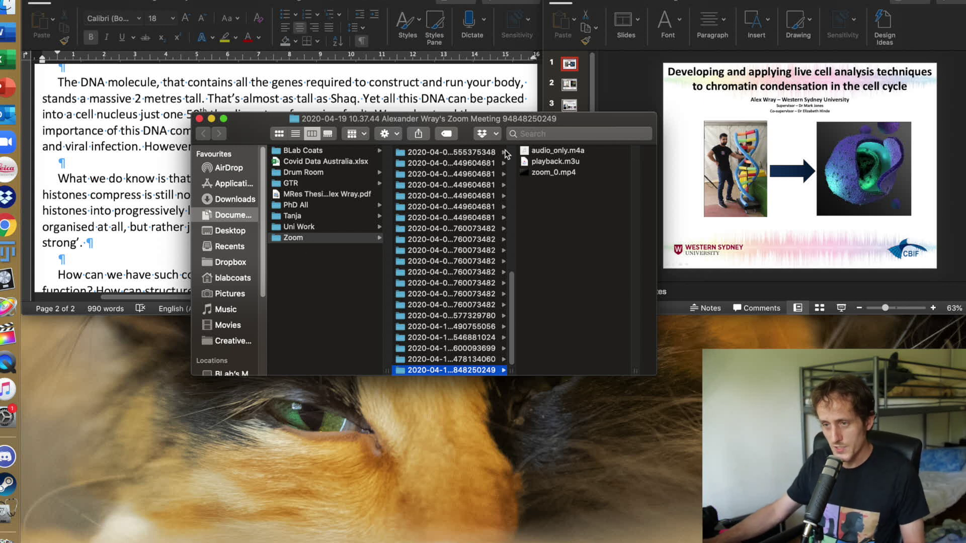
Step: Rename the zoom_0.mp4 recording to the presenter's first name followed by "Presentation test", keeping the .mp4 extension
click(550, 173)
right_click(549, 177)
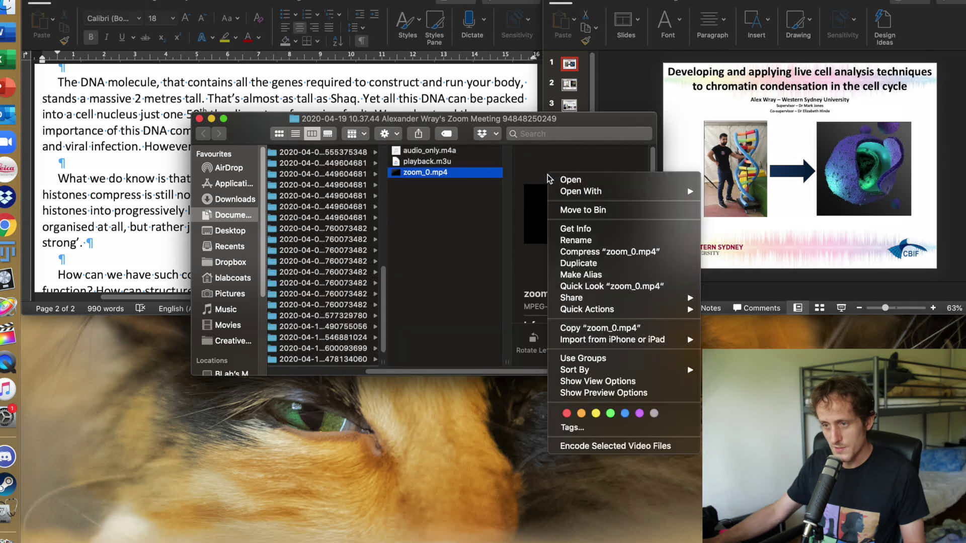
right_click(443, 174)
right_click(443, 174)
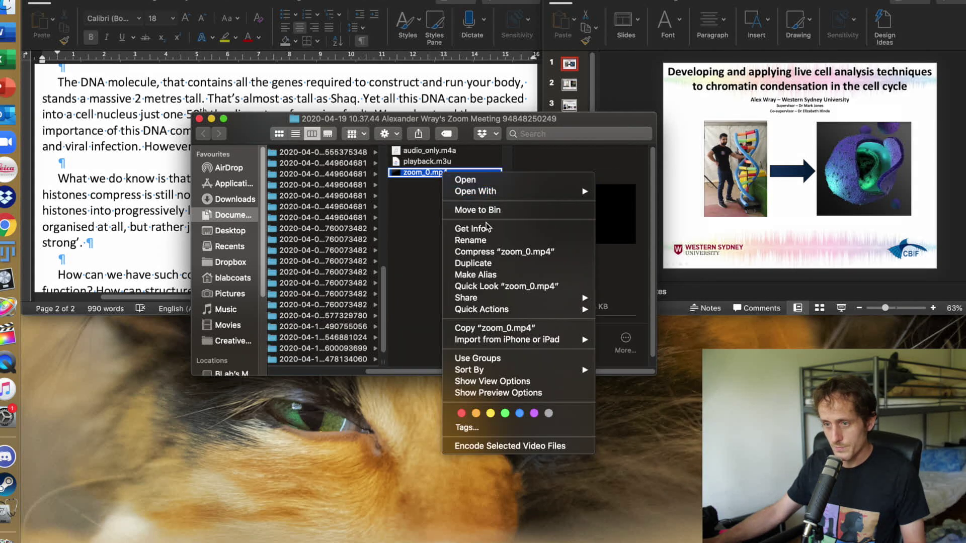
click(473, 241)
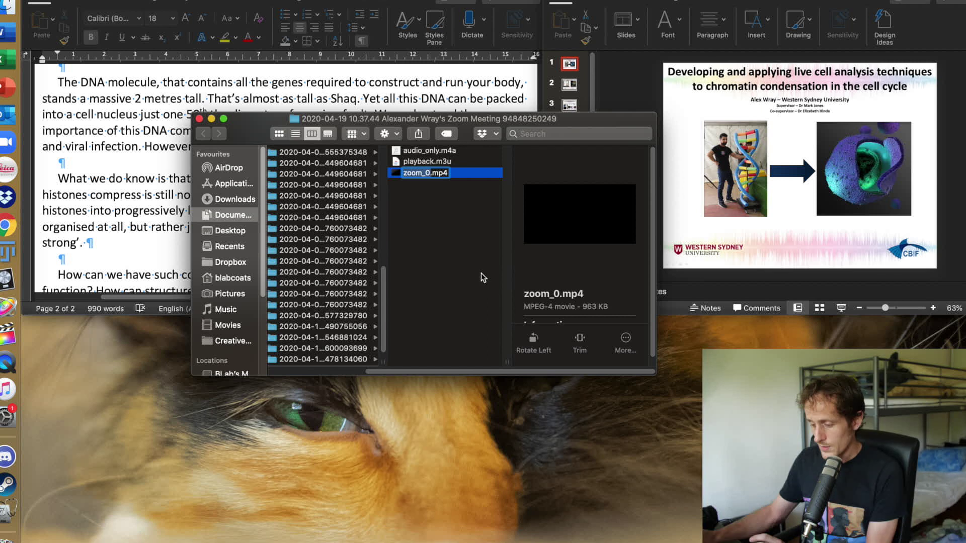
text(Alex Pr)
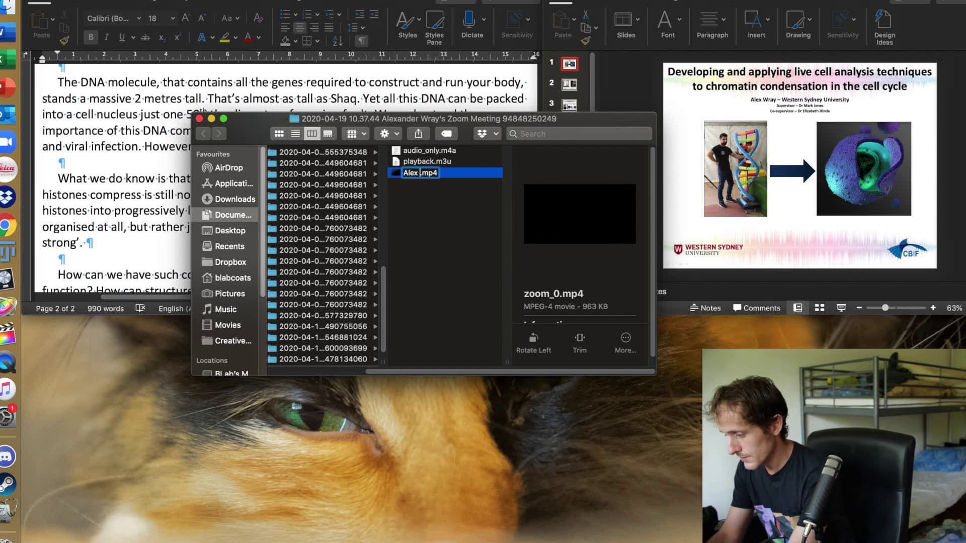
text(esentation tas)
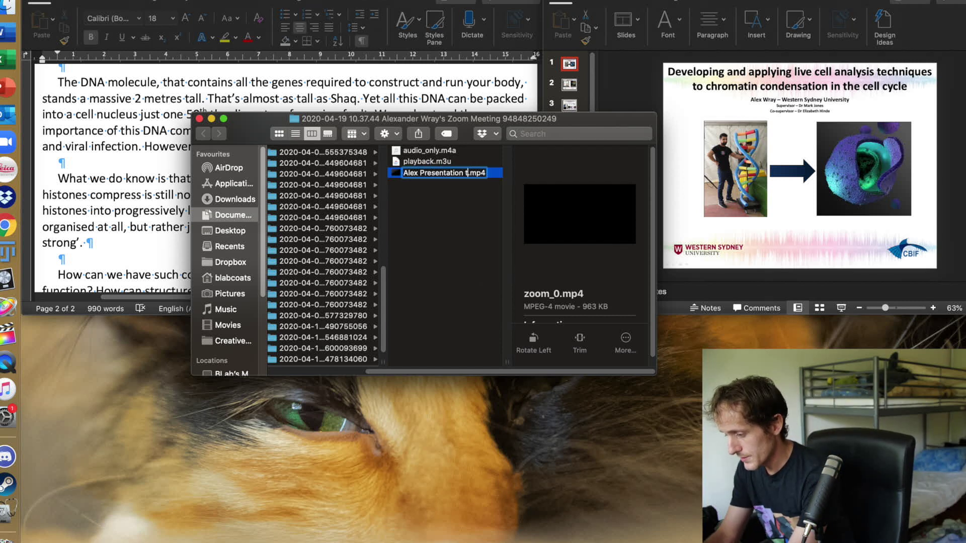
key(BackSpace)
key(BackSpace)
text(est)
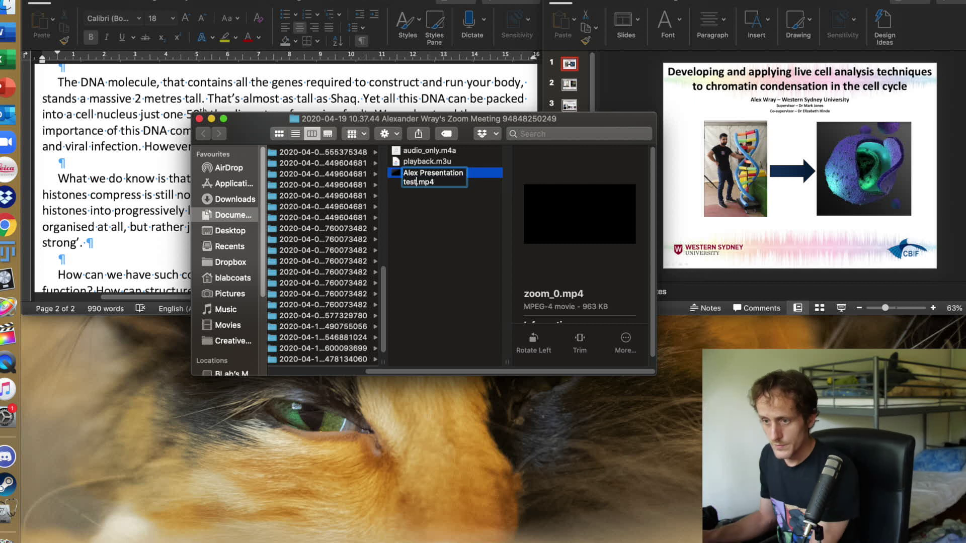
key(Return)
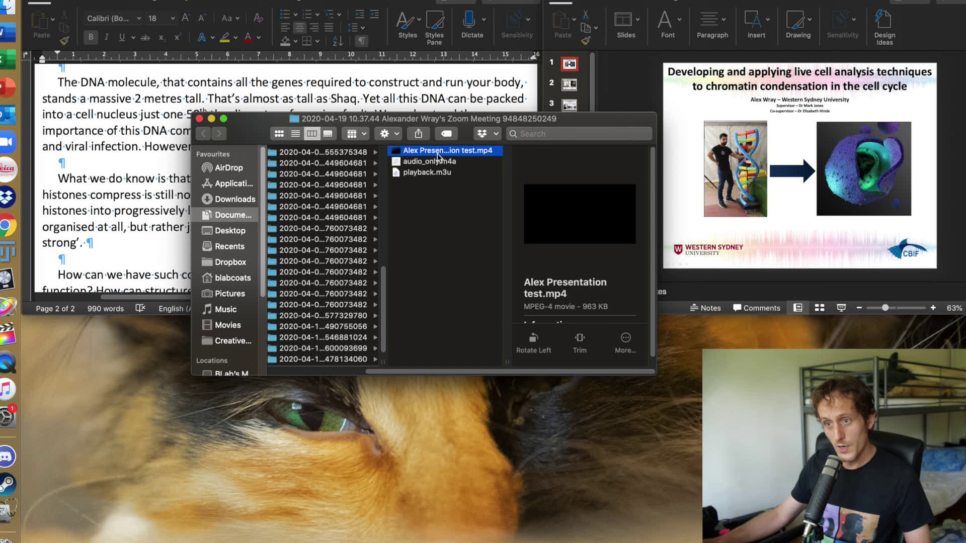
Step: Move the renamed video from the meeting folder to the desktop and shift the folder window away from the slides
drag(433, 155, 151, 387)
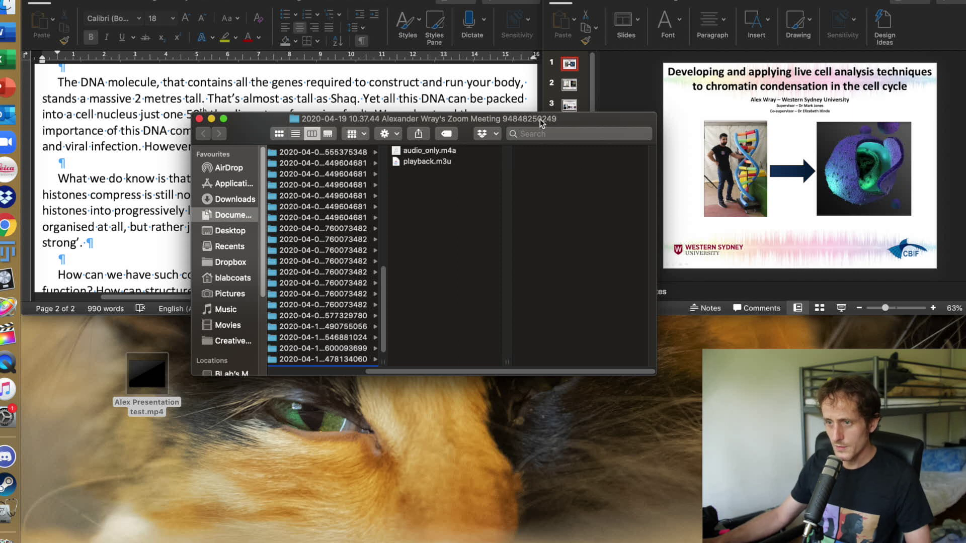
drag(538, 121, 703, 259)
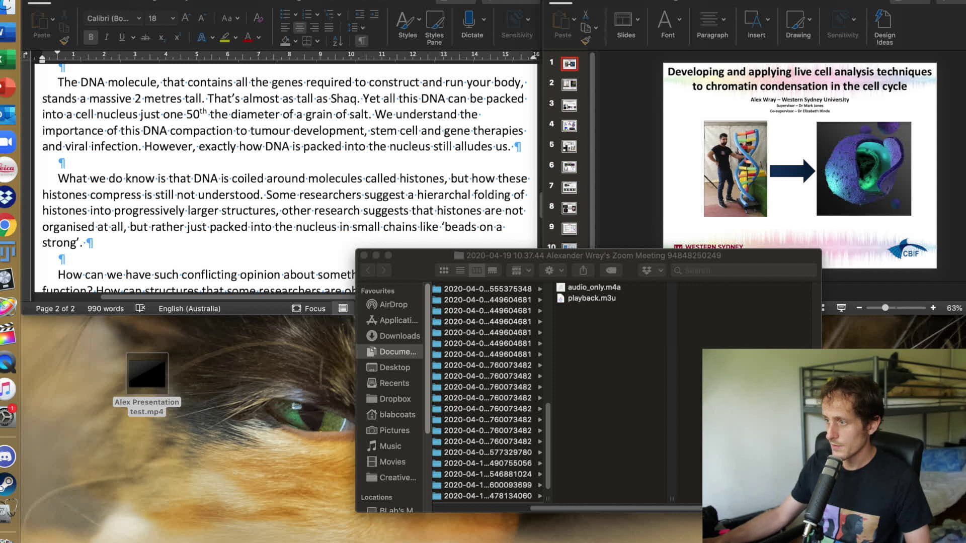
Step: Switch to Chrome and open the Conference presentation submission under Presentation submission in the School of Science HDR Connection (2020) course
key(super+Tab)
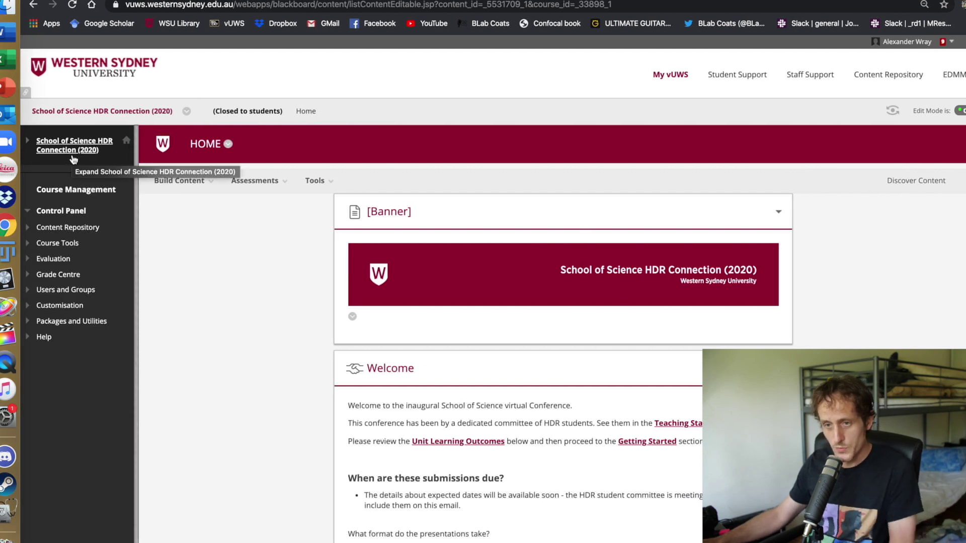
click(70, 157)
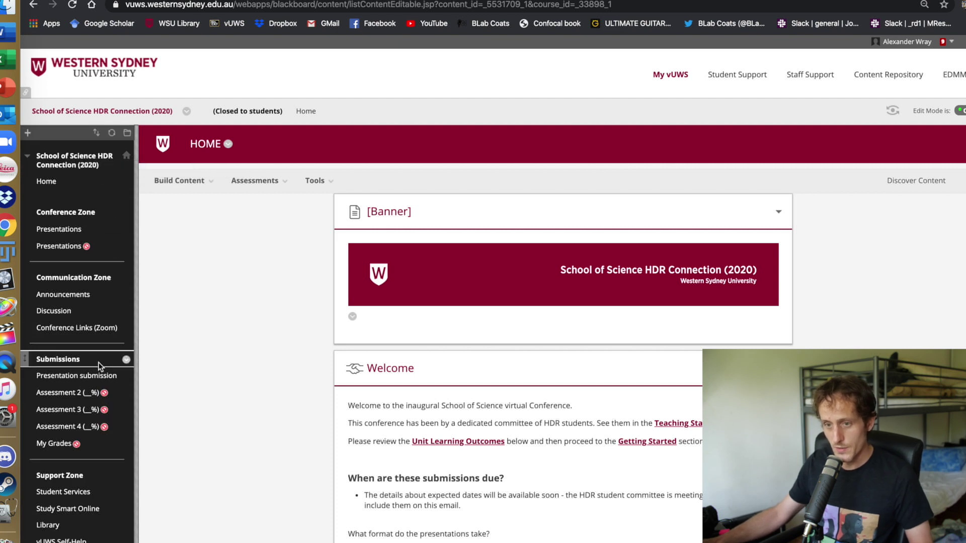
click(94, 377)
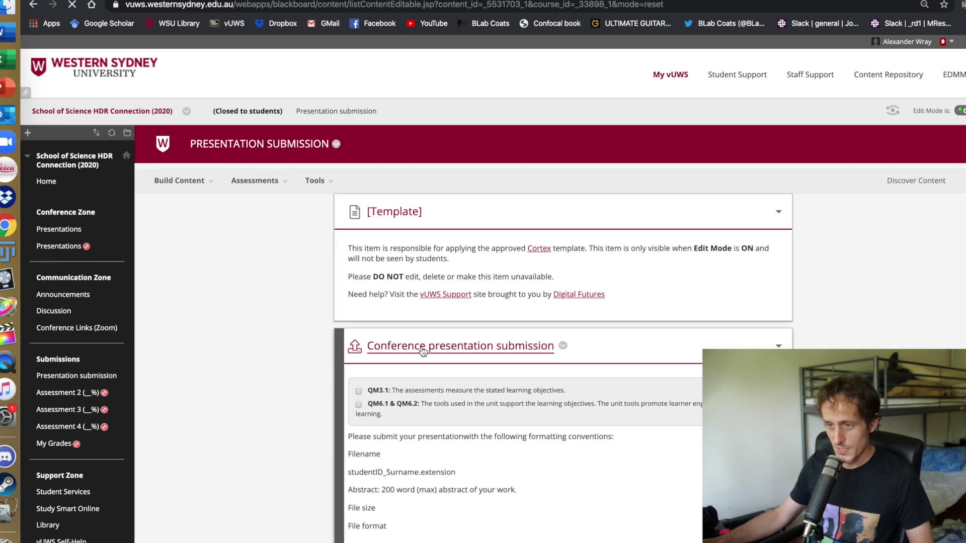
scroll(424, 352, down, 5)
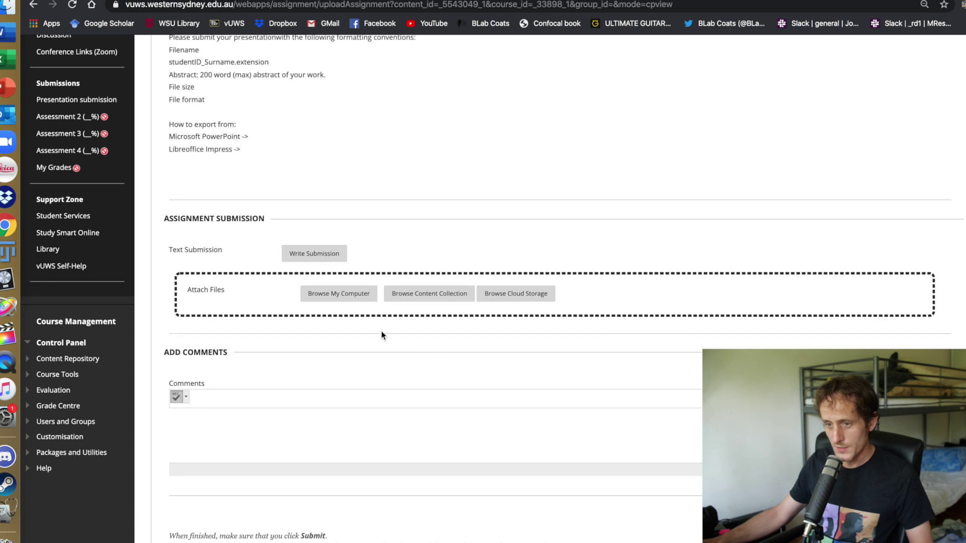
Step: Choose the renamed presentation video on the Desktop as a submission attachment, and cancel the file selection
click(339, 294)
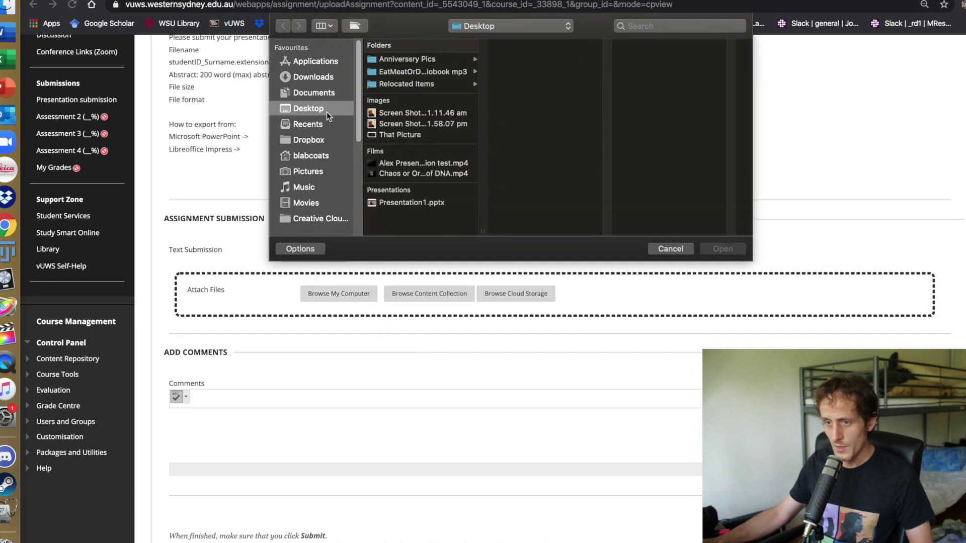
click(398, 165)
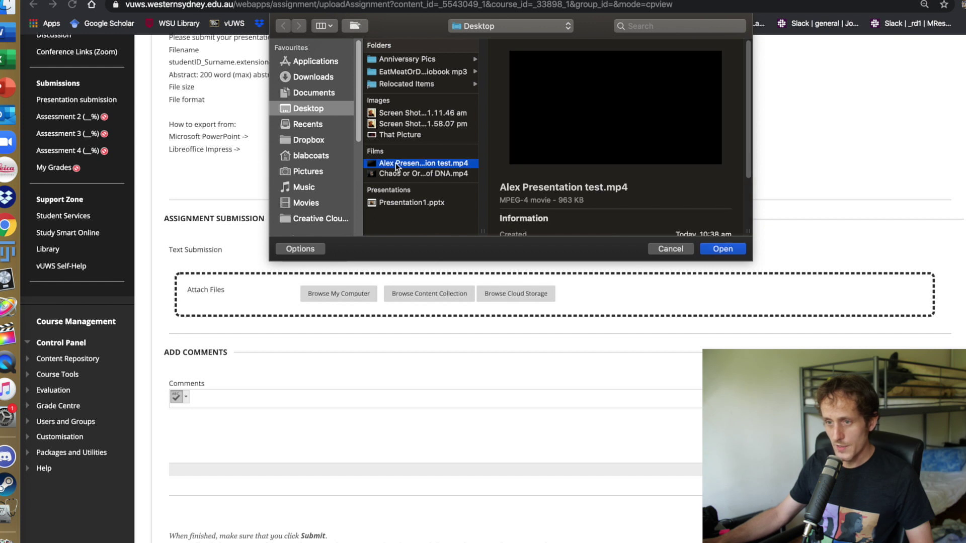
click(680, 249)
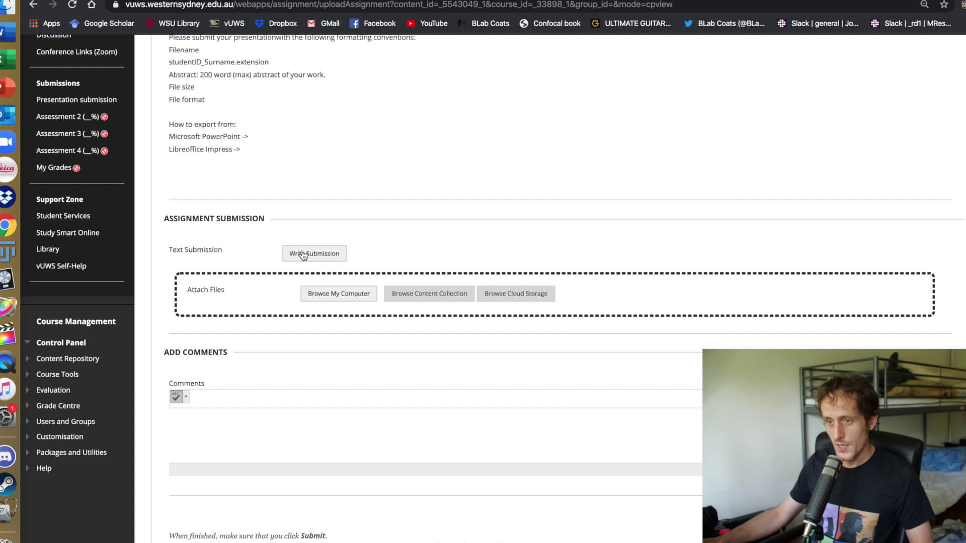